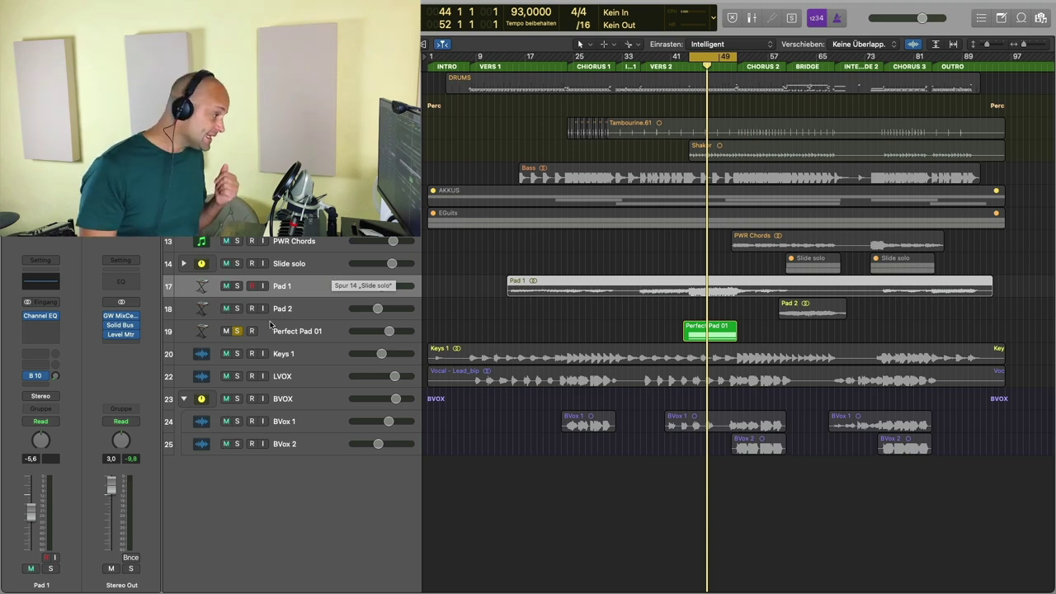
# Take Perfect Pad 01 out of solo, solo the Pad 1 track and open its Channel EQ
pyautogui.click(238, 332)
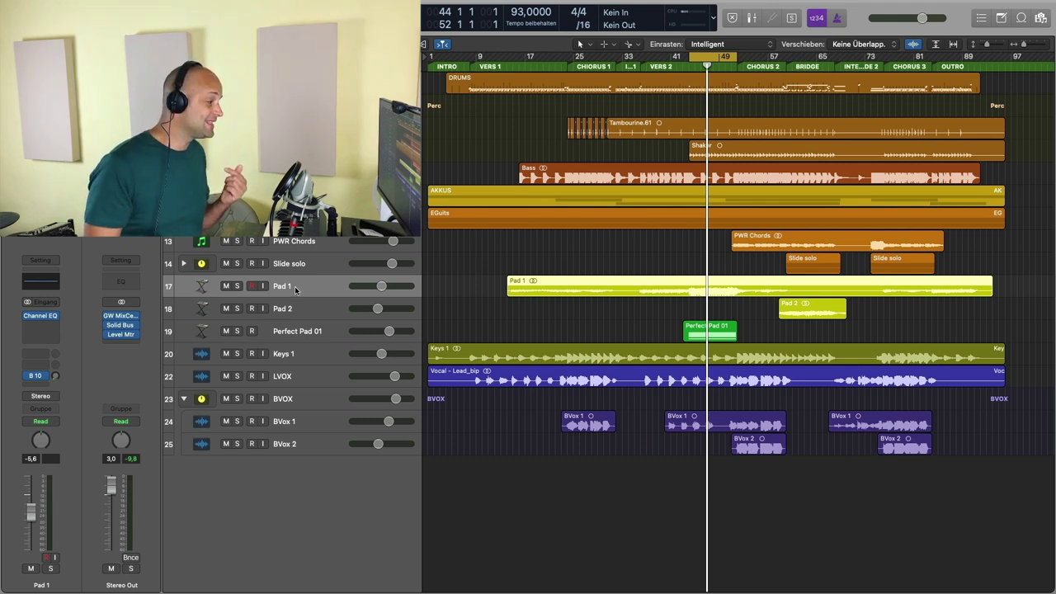
pyautogui.click(239, 287)
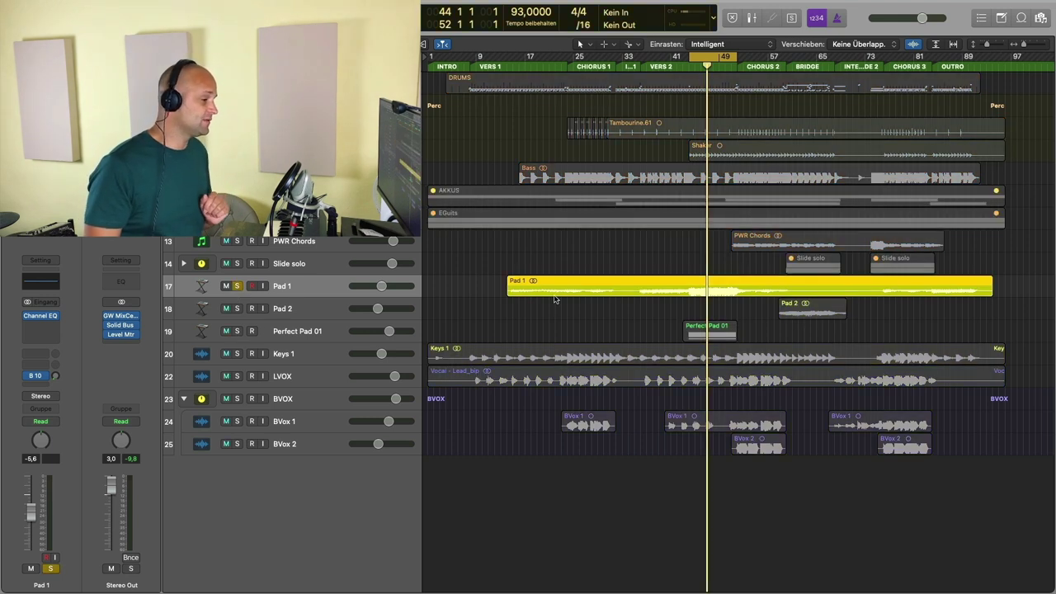
pyautogui.click(45, 319)
pyautogui.moveTo(707, 159); pyautogui.dragTo(796, 335)
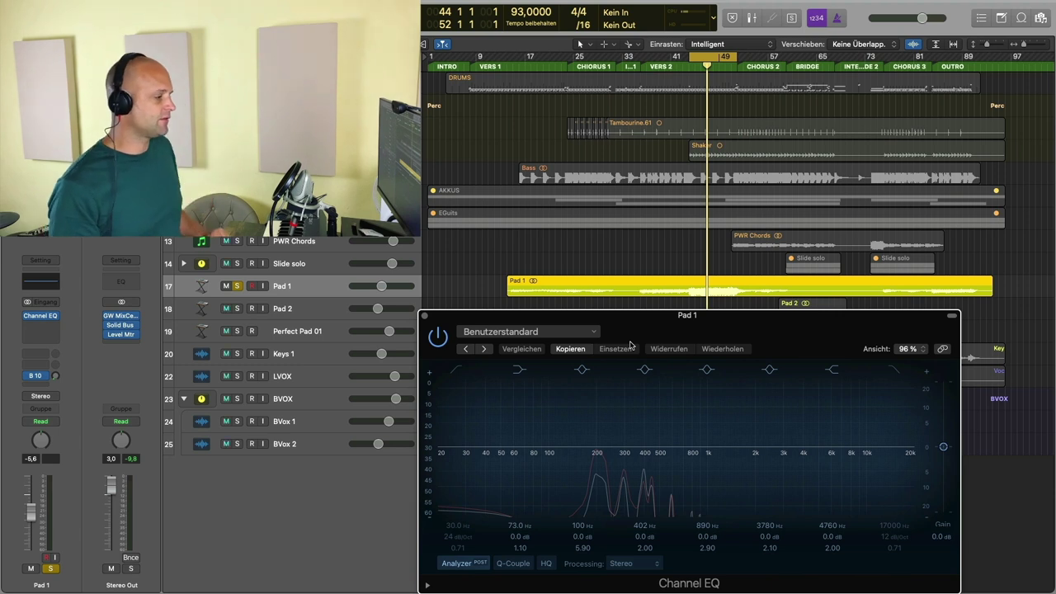
pyautogui.moveTo(721, 339); pyautogui.dragTo(681, 323)
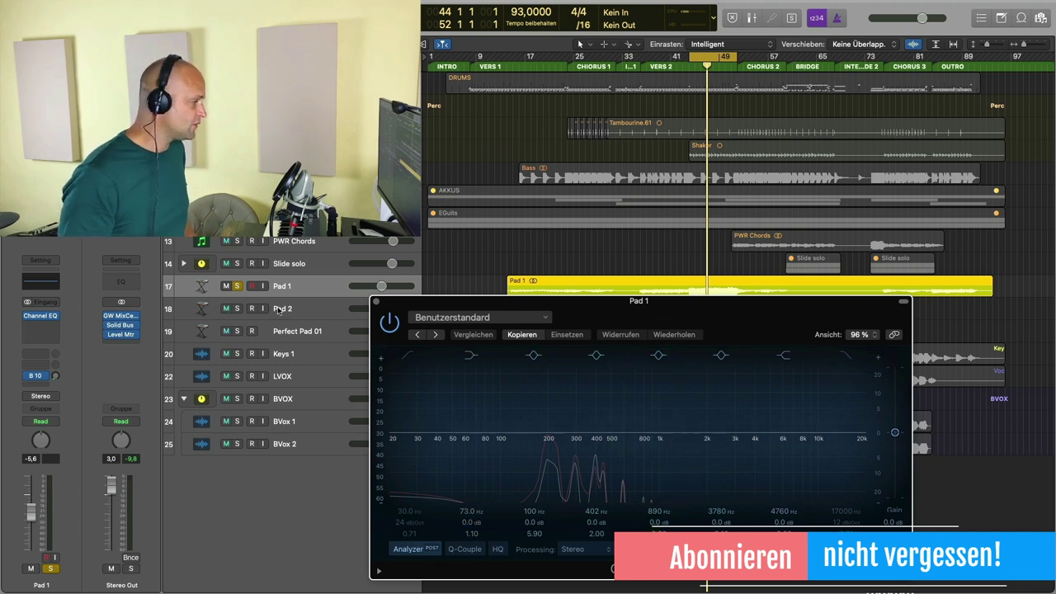
# Play back the soloed Pad 1 track and set its channel volume to -5.3 dB
pyautogui.press('space')
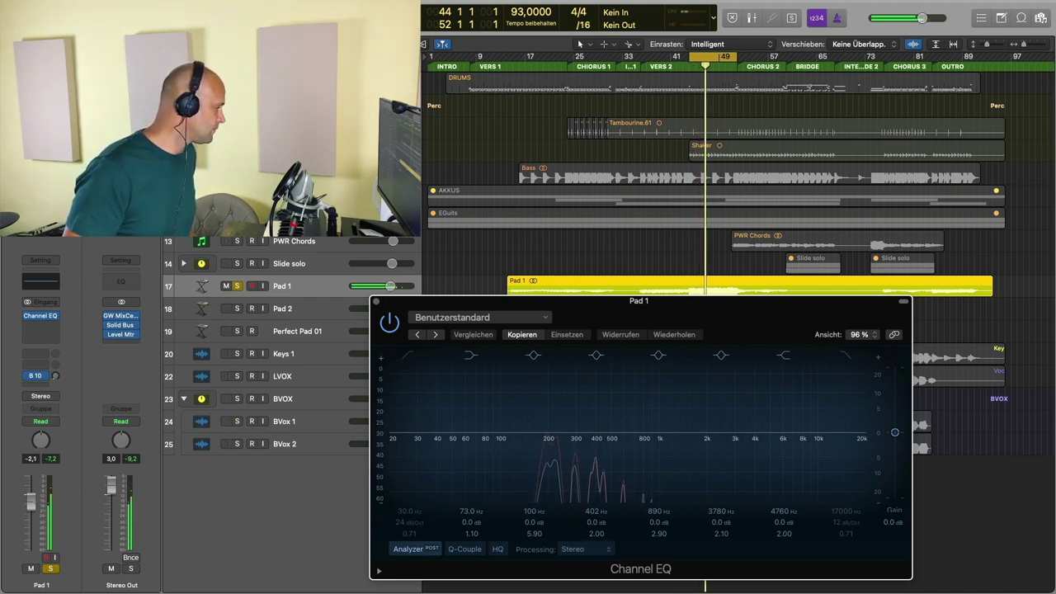
pyautogui.click(33, 516)
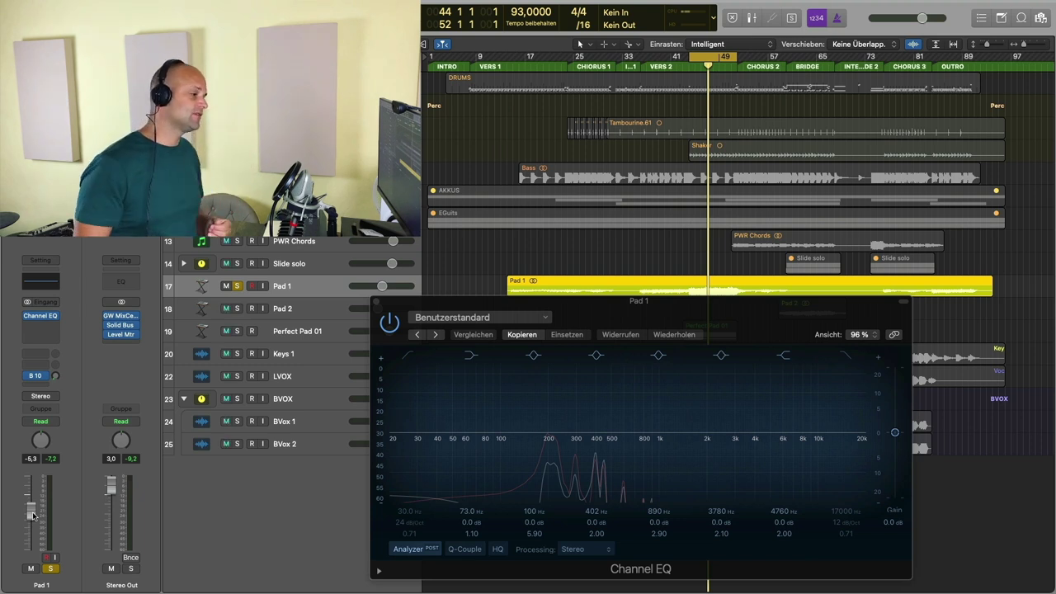
pyautogui.moveTo(788, 332); pyautogui.dragTo(796, 261)
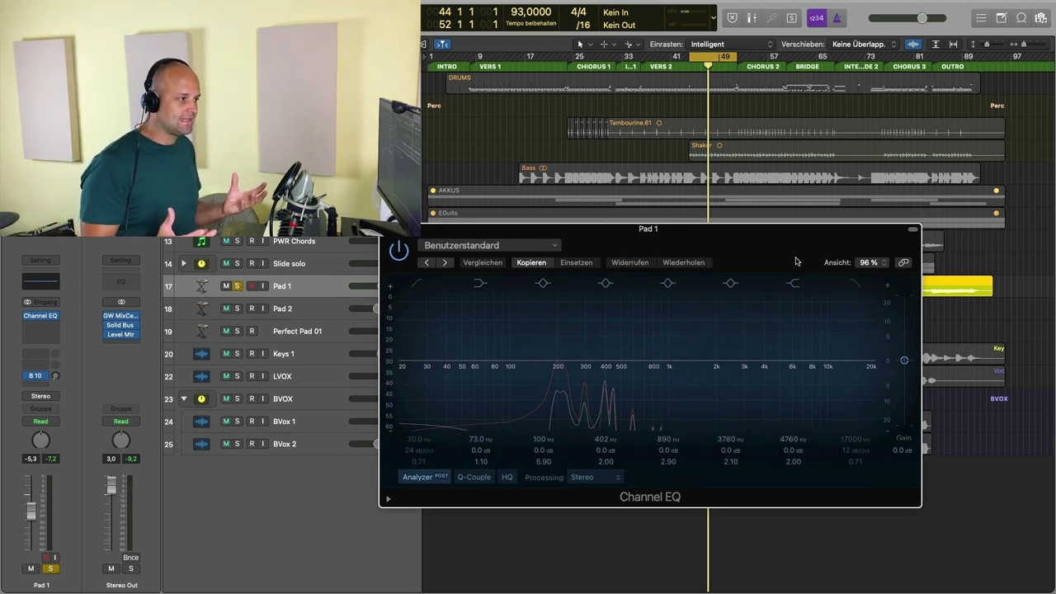
pyautogui.moveTo(796, 262); pyautogui.dragTo(778, 261)
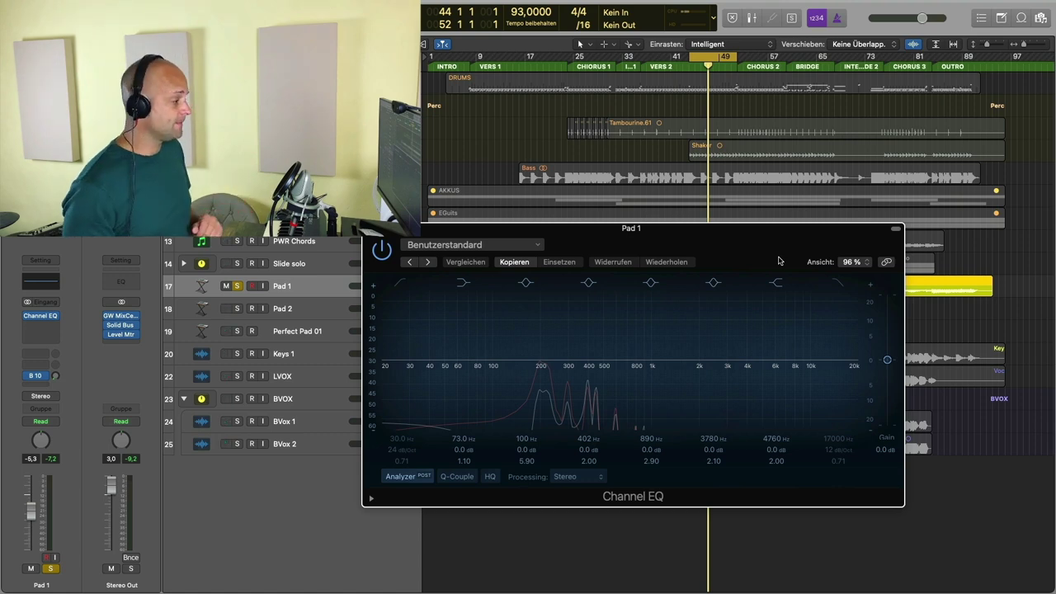
# Switch Pad 1's Channel EQ from stereo to the Dual-Mono version and open it
pyautogui.click(40, 316)
pyautogui.click(54, 316)
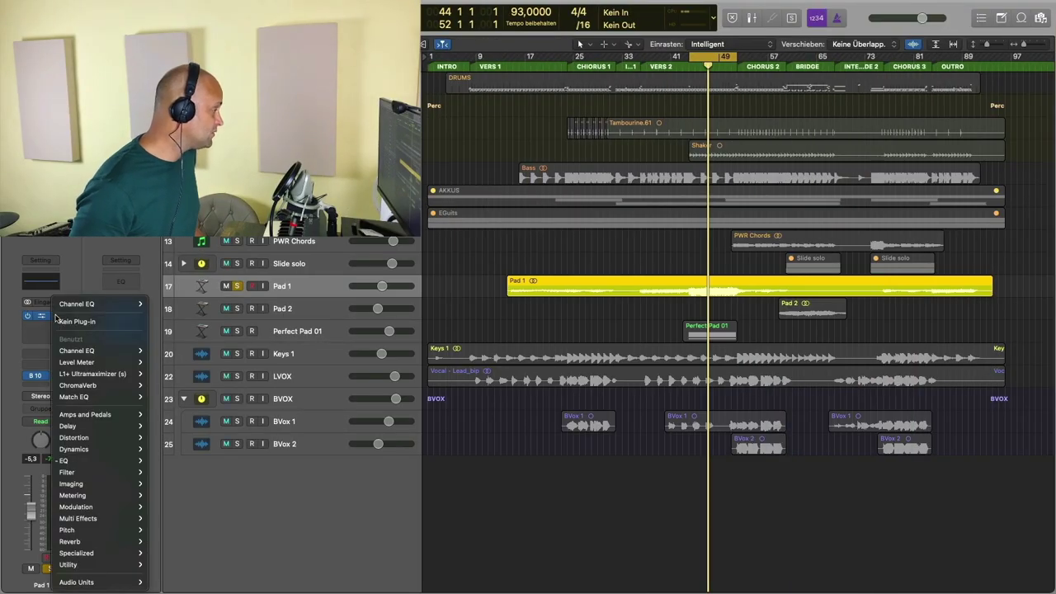
pyautogui.moveTo(106, 307)
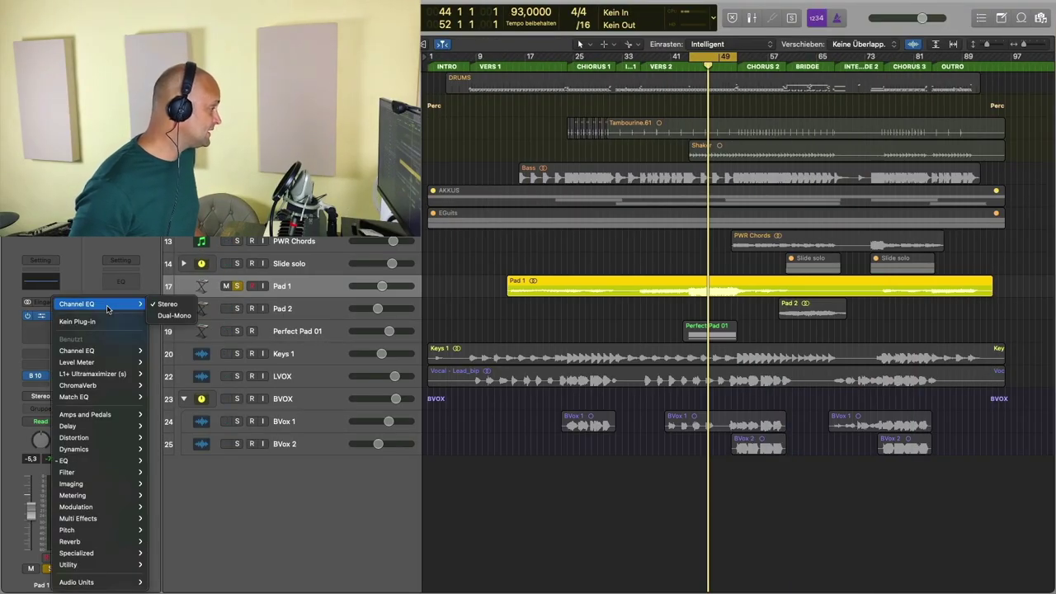
pyautogui.click(169, 316)
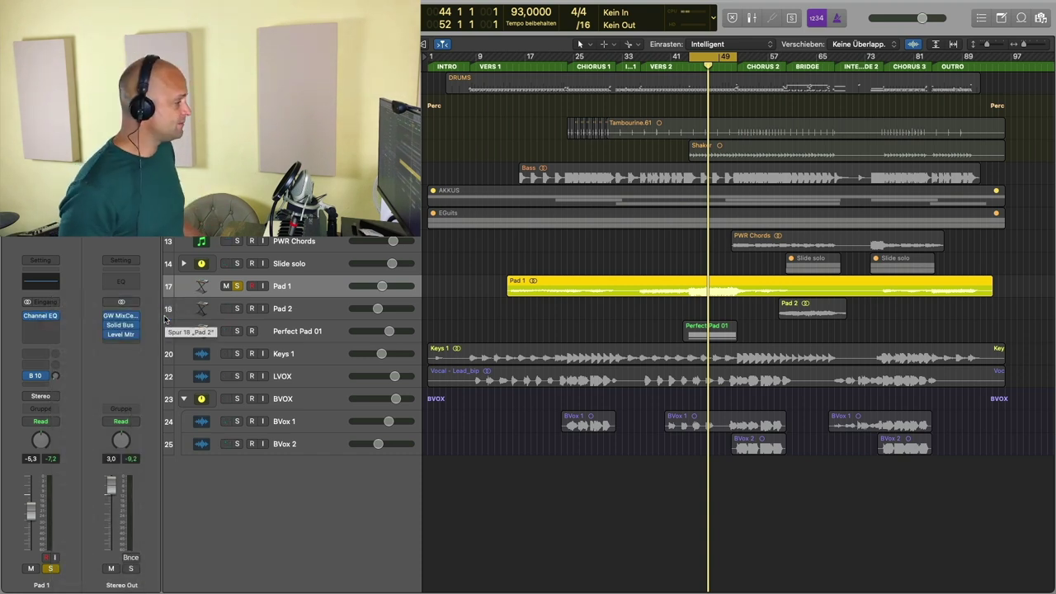
pyautogui.click(41, 317)
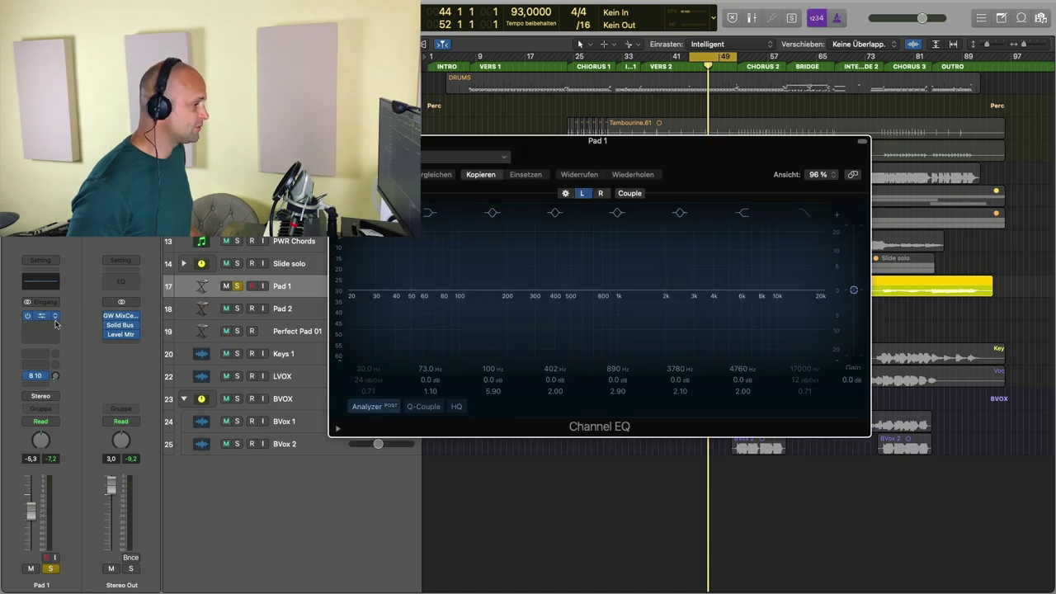
# Set the dual-mono Channel EQ on Pad 1 to Mid/Side processing and show the Mid channel's EQ curve
pyautogui.moveTo(710, 173); pyautogui.dragTo(757, 156)
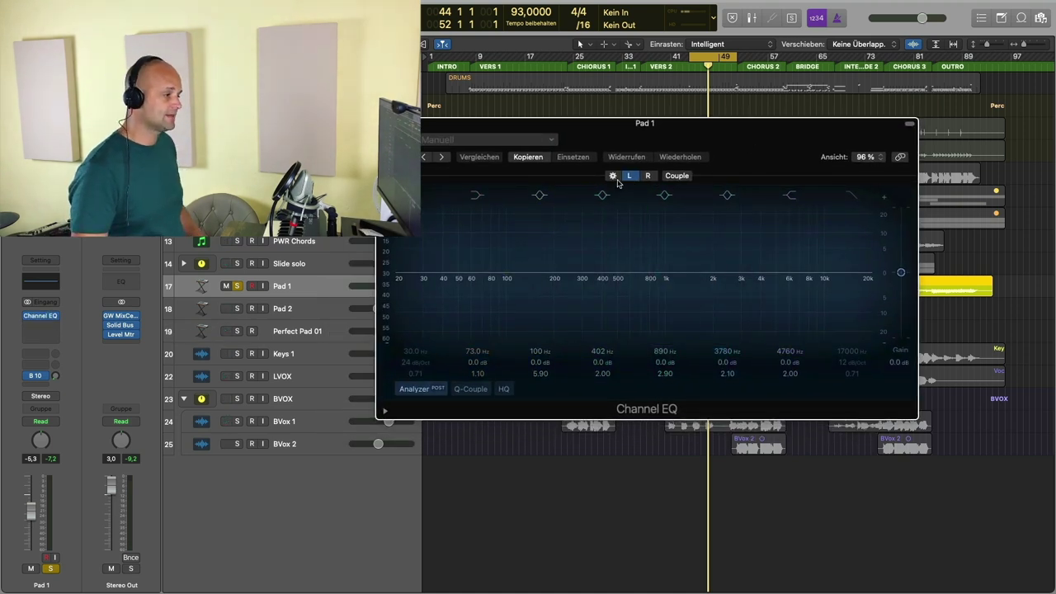
pyautogui.click(614, 176)
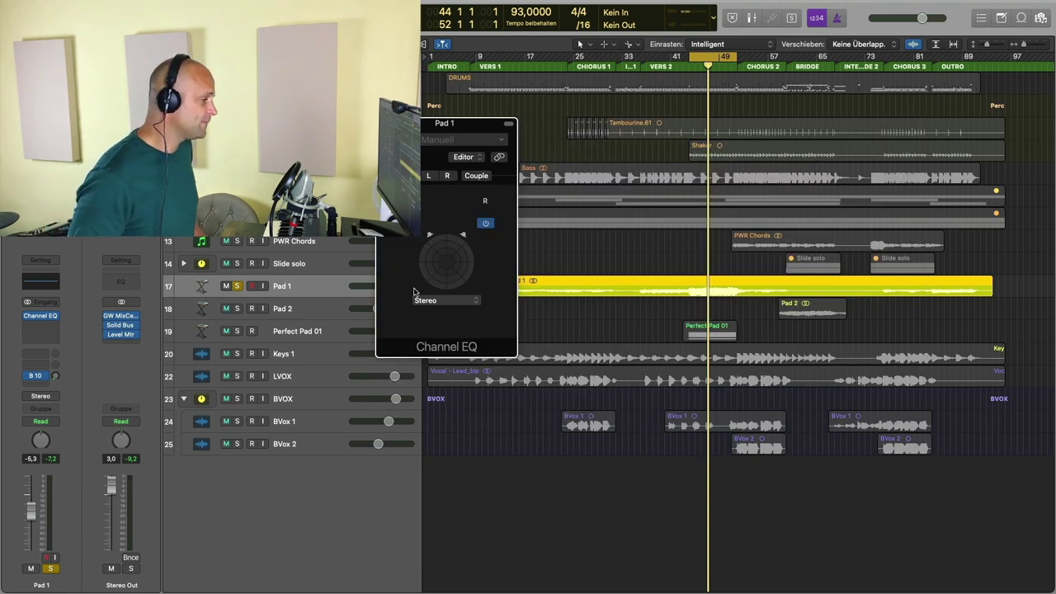
pyautogui.click(471, 301)
pyautogui.click(444, 314)
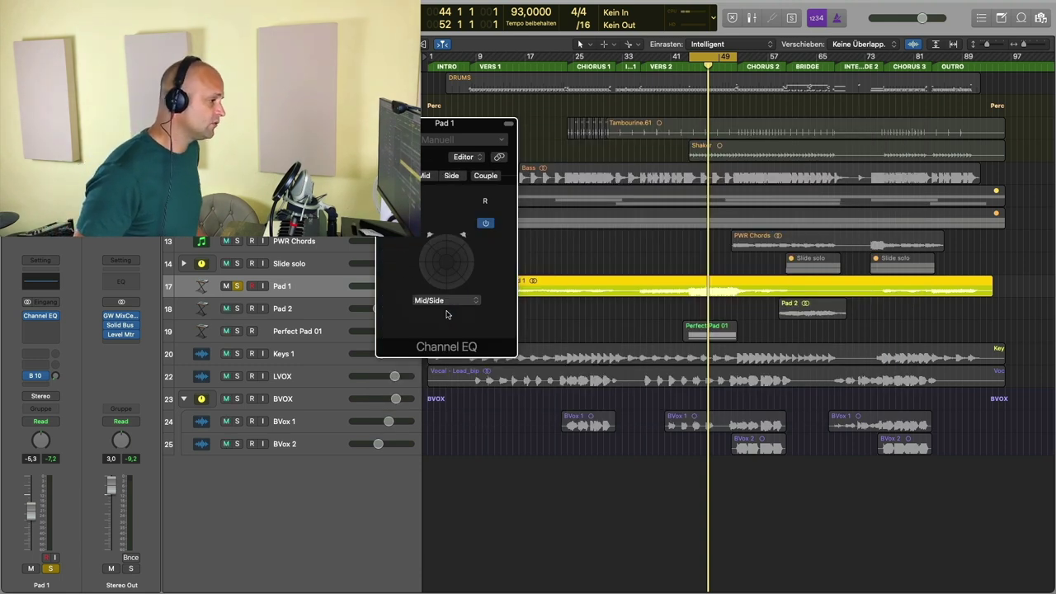
pyautogui.click(425, 176)
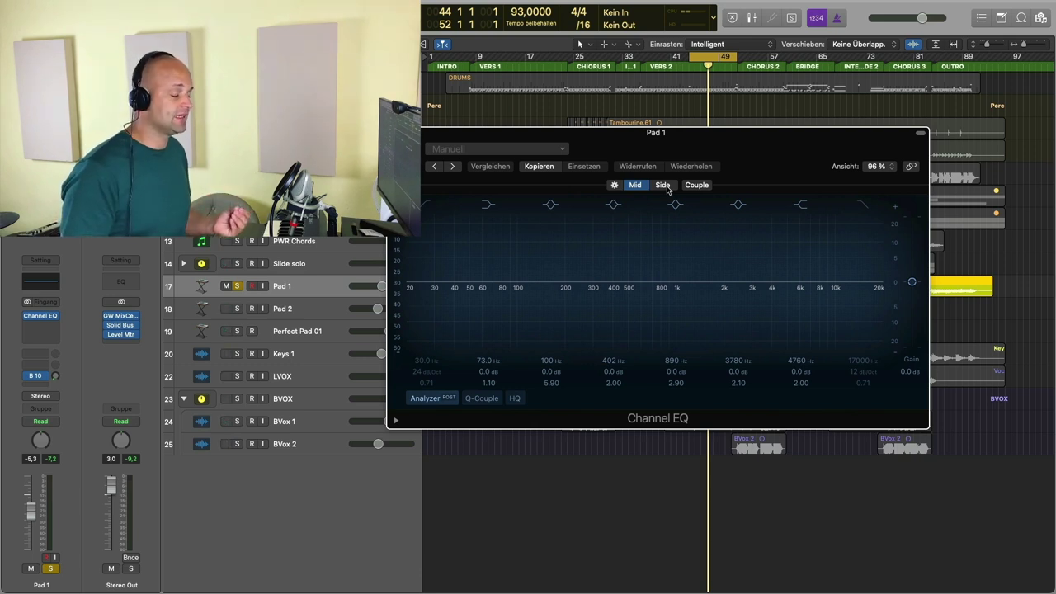
# On the Mid channel, boost the low mids about +3.3 dB at 195 Hz with Q 0.79 during playback, and adjust the high shelf
pyautogui.moveTo(519, 283); pyautogui.dragTo(554, 264)
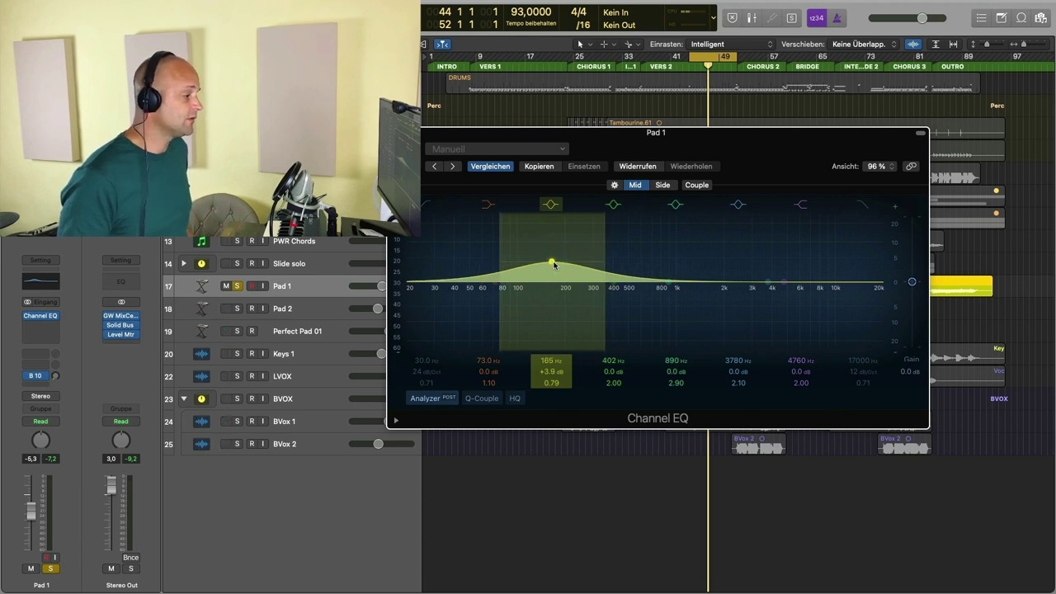
pyautogui.press('space')
pyautogui.moveTo(553, 265)
pyautogui.mouseDown()
pyautogui.moveTo(715, 245)
pyautogui.moveTo(625, 238)
pyautogui.moveTo(549, 264)
pyautogui.moveTo(566, 266)
pyautogui.mouseUp()
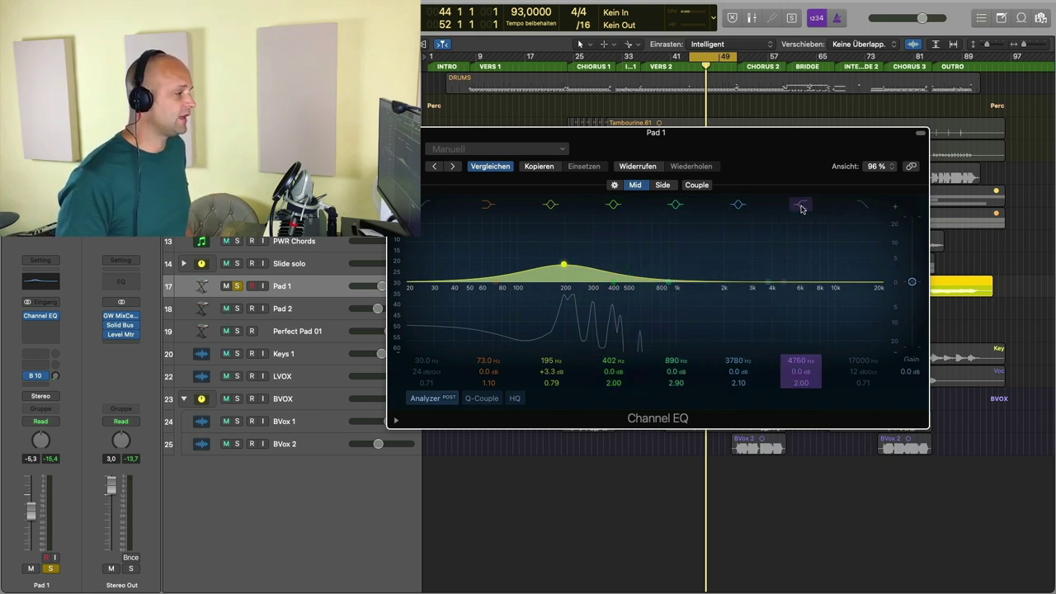
pyautogui.moveTo(784, 285); pyautogui.dragTo(735, 285)
# On the Side channel, add a 24 dB/Oct low cut at about 434 Hz and a high-shelf boost of about +7.1 dB at 1270 Hz
pyautogui.click(663, 185)
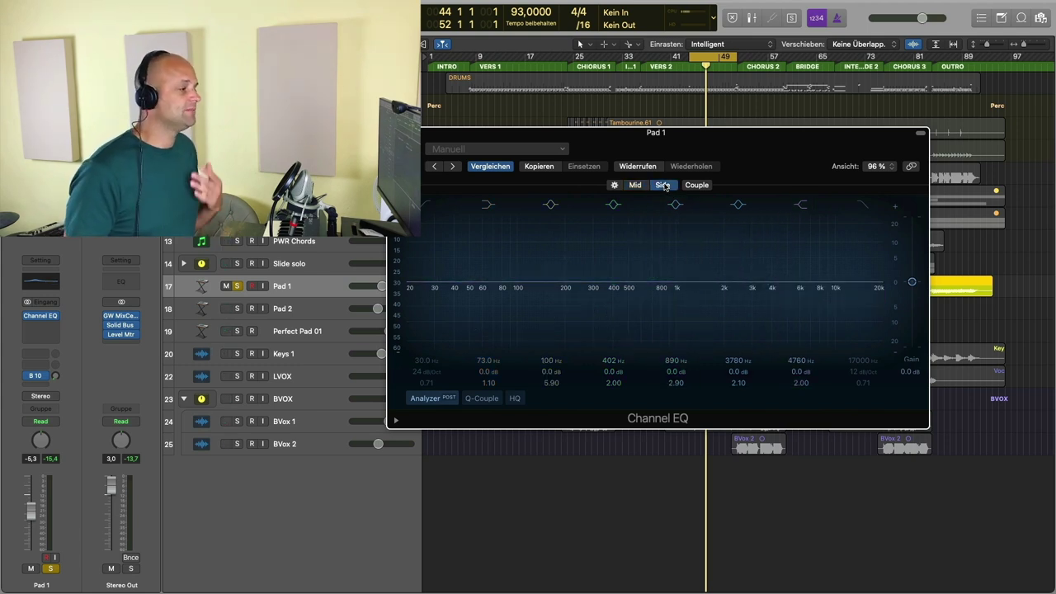
pyautogui.click(428, 204)
pyautogui.moveTo(456, 298); pyautogui.dragTo(619, 298)
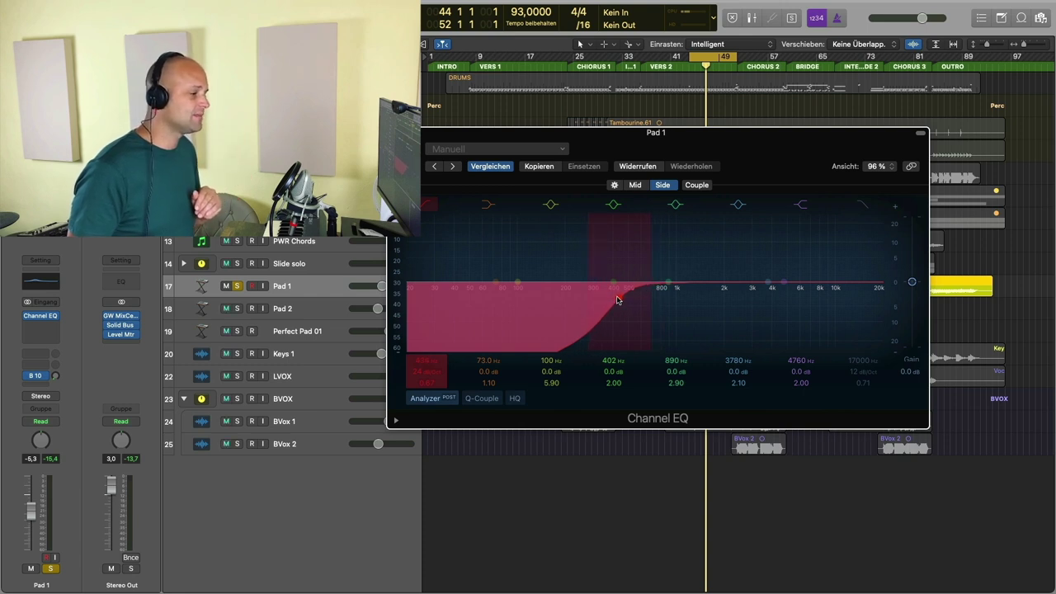
pyautogui.moveTo(783, 287); pyautogui.dragTo(698, 265)
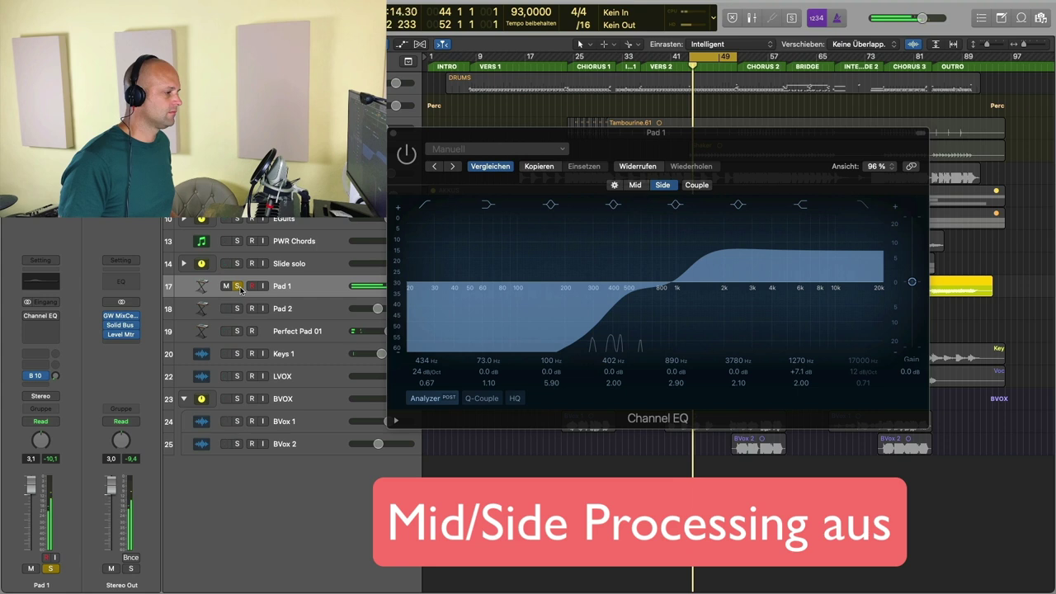
# Compare Pad 1 with the Mid/Side EQ active and bypassed in the full mix, and close the EQ window
pyautogui.click(409, 156)
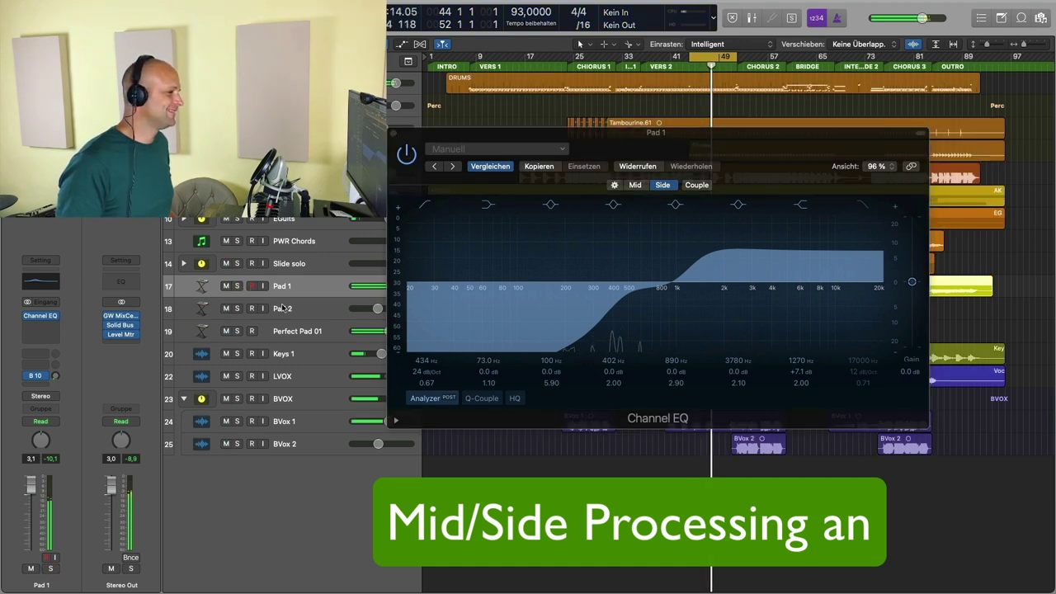
pyautogui.click(406, 155)
pyautogui.click(407, 156)
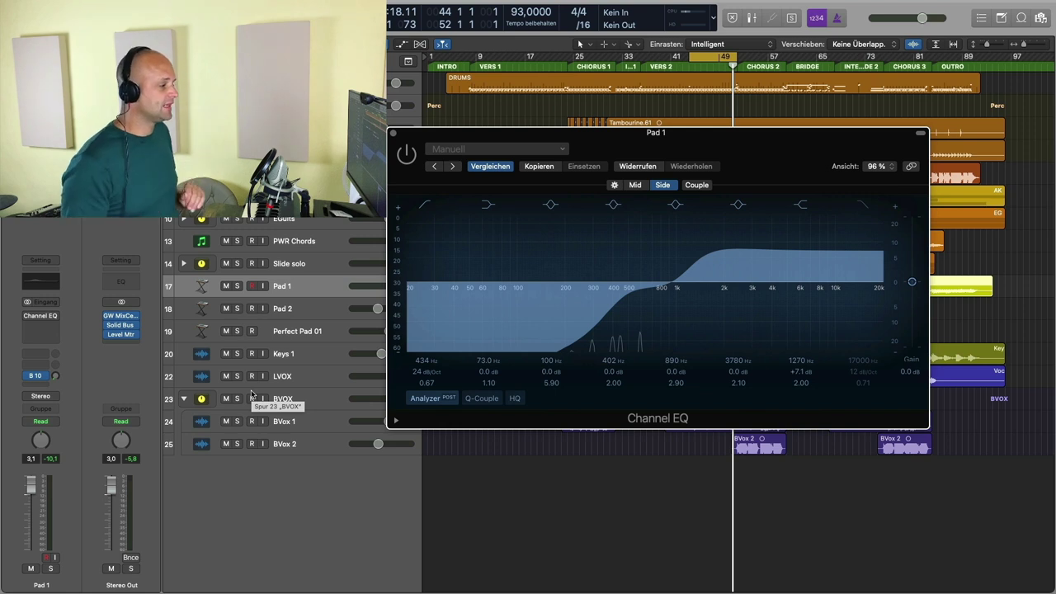
pyautogui.press('super+w')
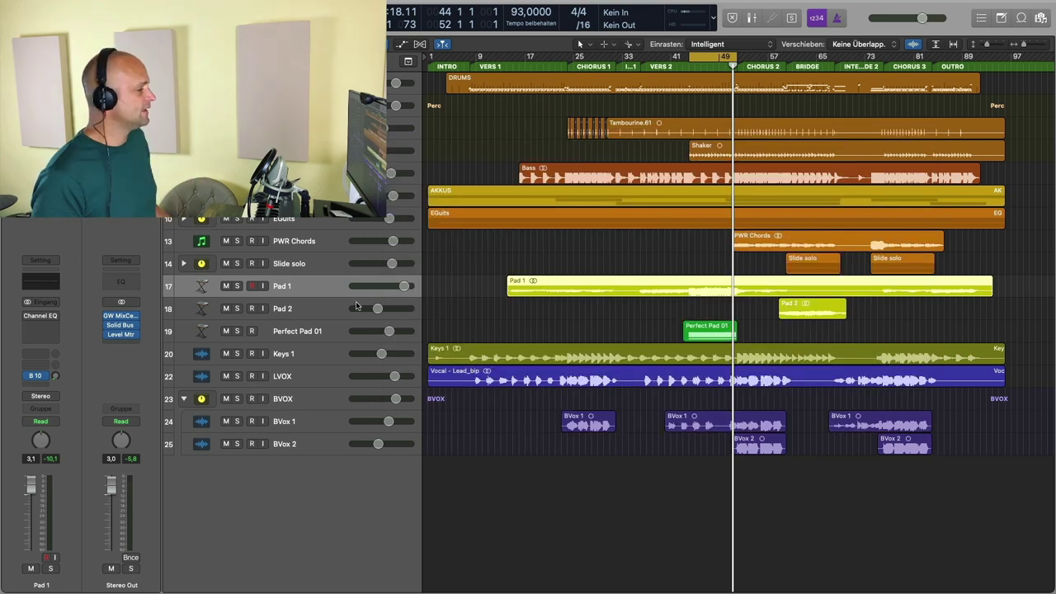
# Select the Perfect Pad 01 track and solo it
pyautogui.click(318, 334)
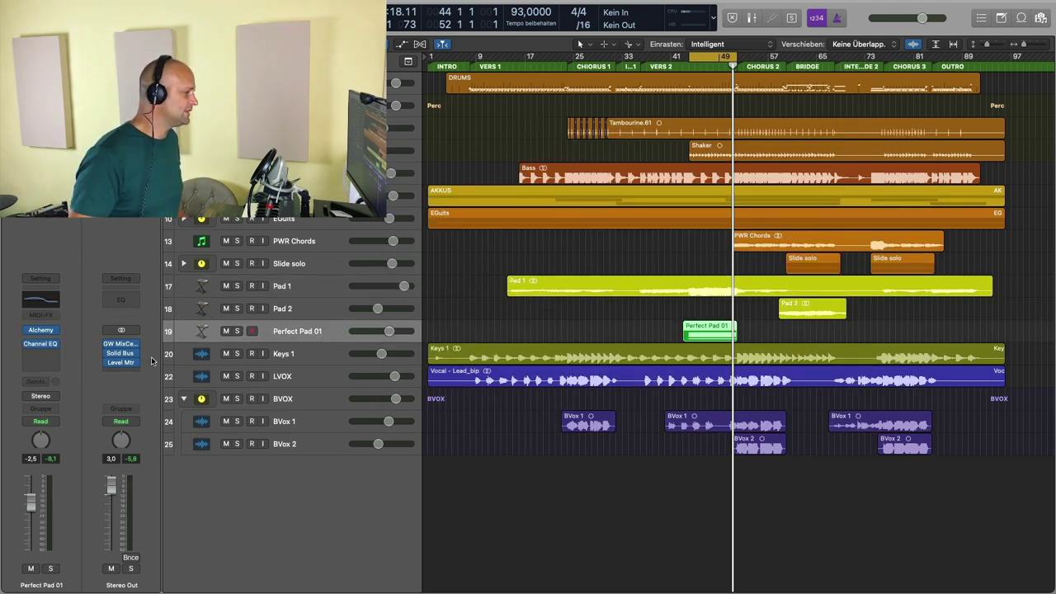
pyautogui.click(226, 330)
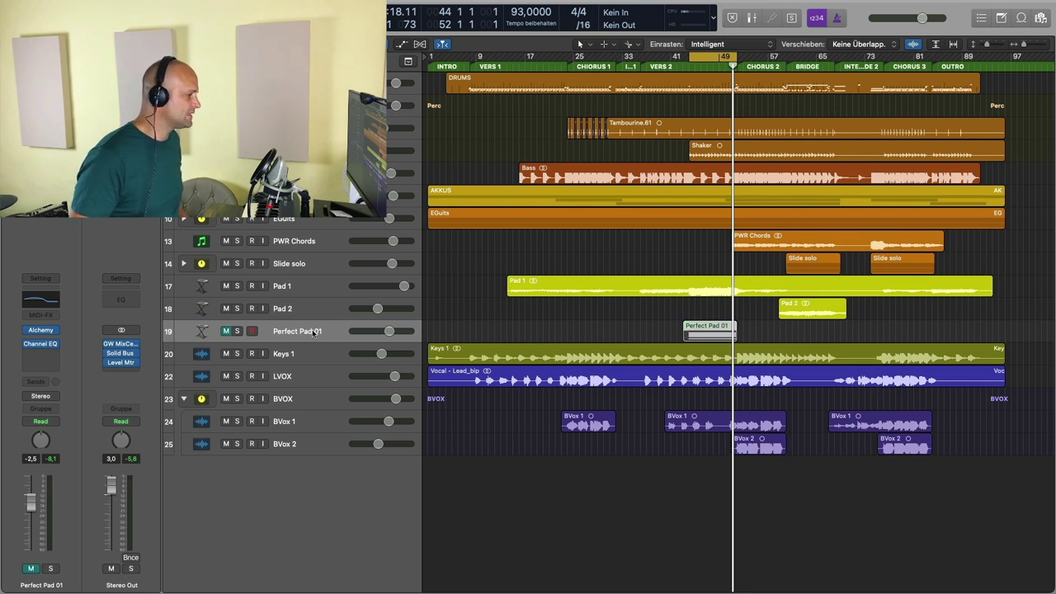
pyautogui.click(227, 331)
pyautogui.click(237, 331)
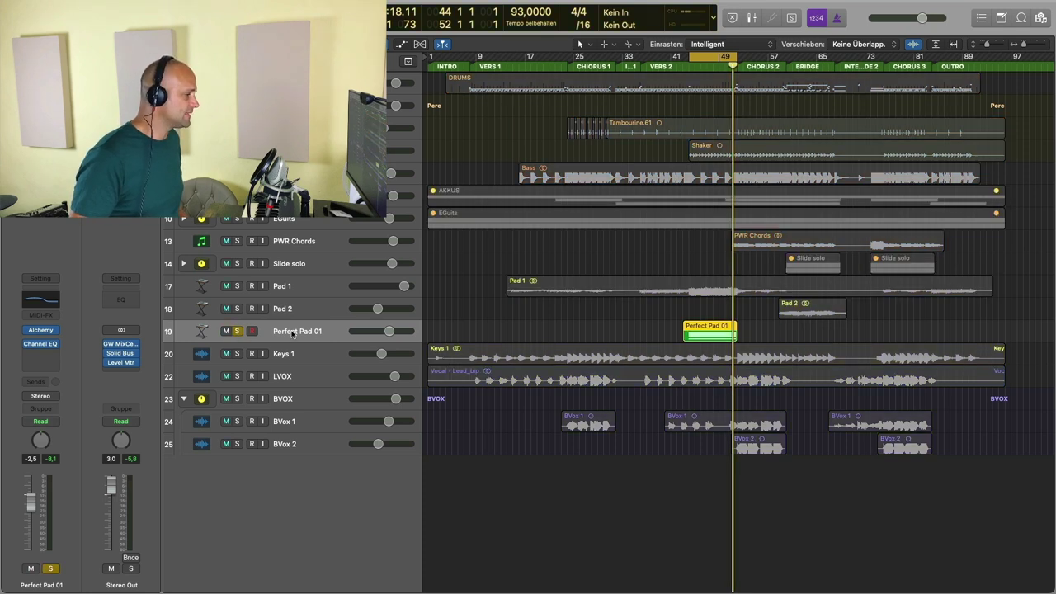
# Open Perfect Pad 01's Channel EQ and examine its Mid and Side curves
pyautogui.click(46, 347)
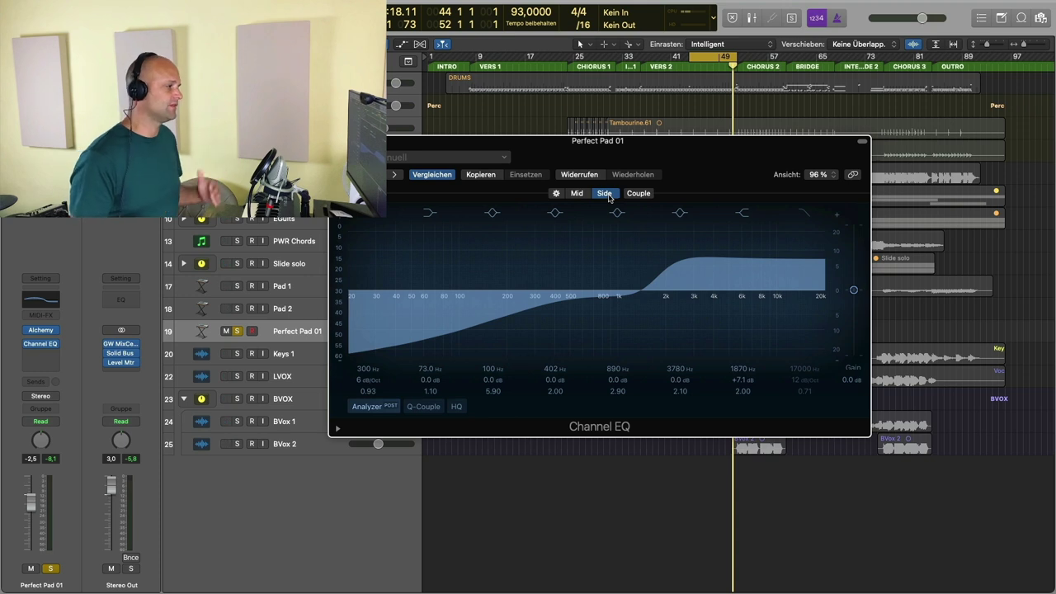
pyautogui.click(577, 193)
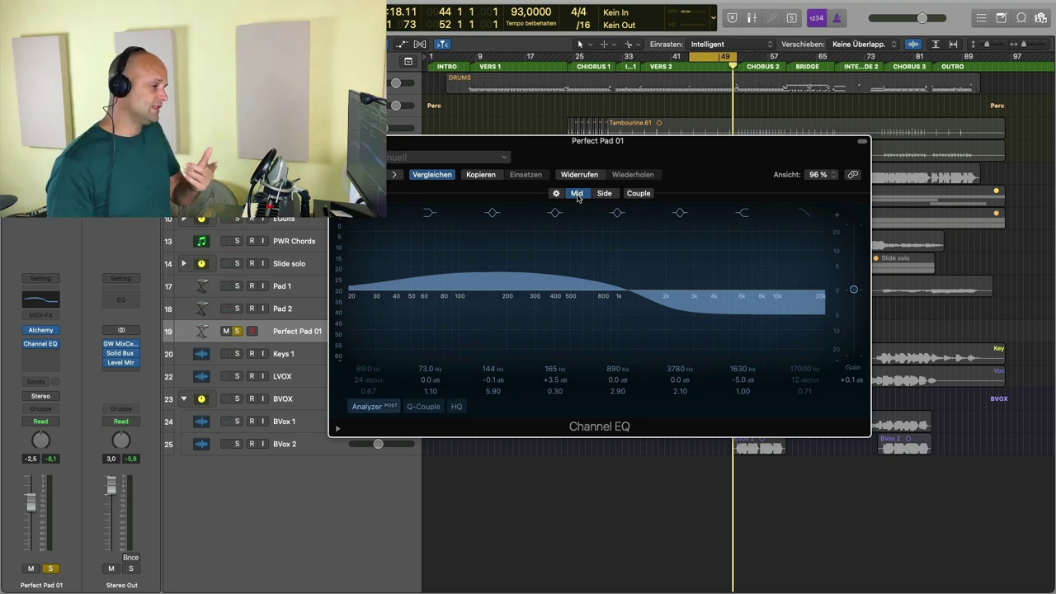
pyautogui.click(603, 194)
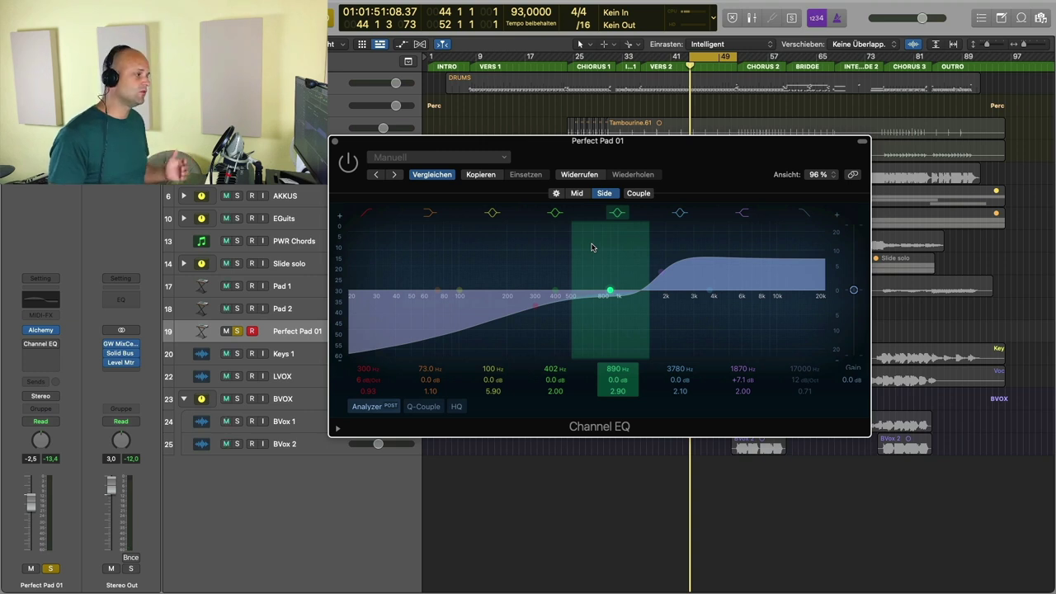
# Toggle Perfect Pad 01's Mid/Side EQ during playback, taking the track out of solo to compare the effect in the full mix
pyautogui.click(349, 168)
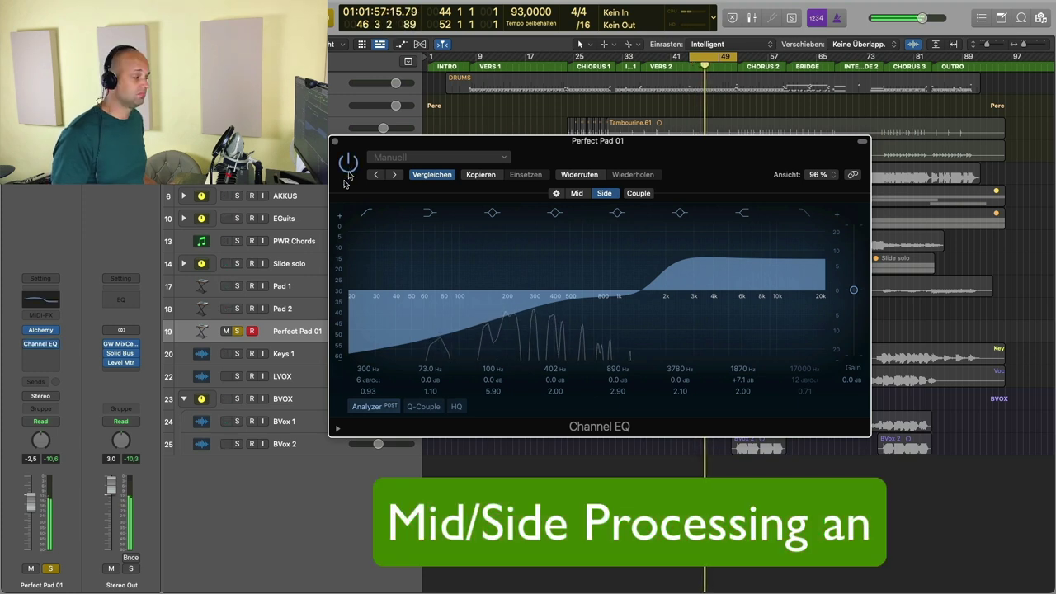
pyautogui.click(238, 331)
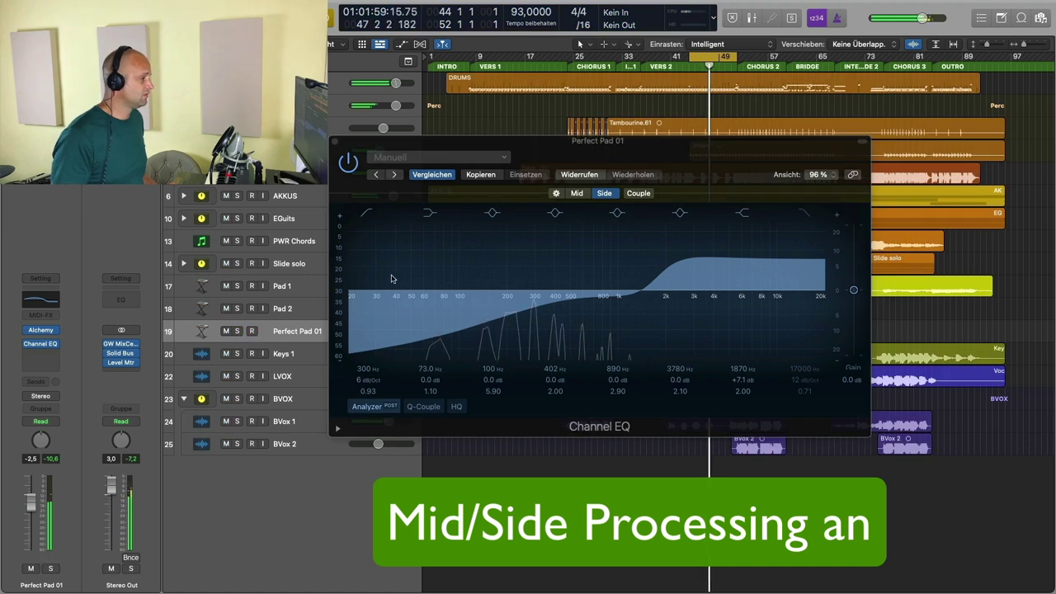
pyautogui.click(353, 168)
pyautogui.click(350, 168)
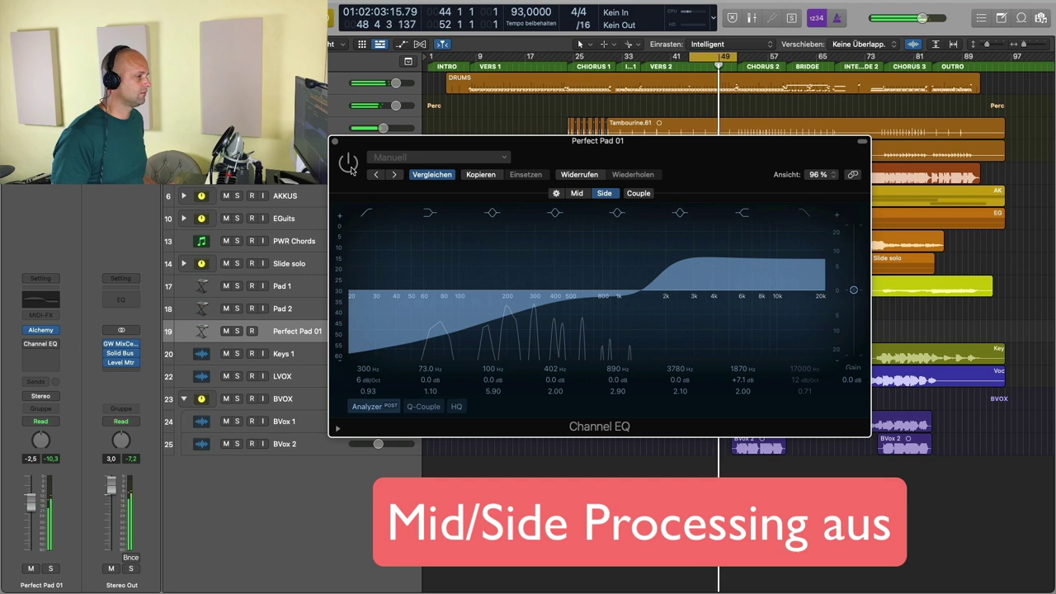
pyautogui.click(350, 168)
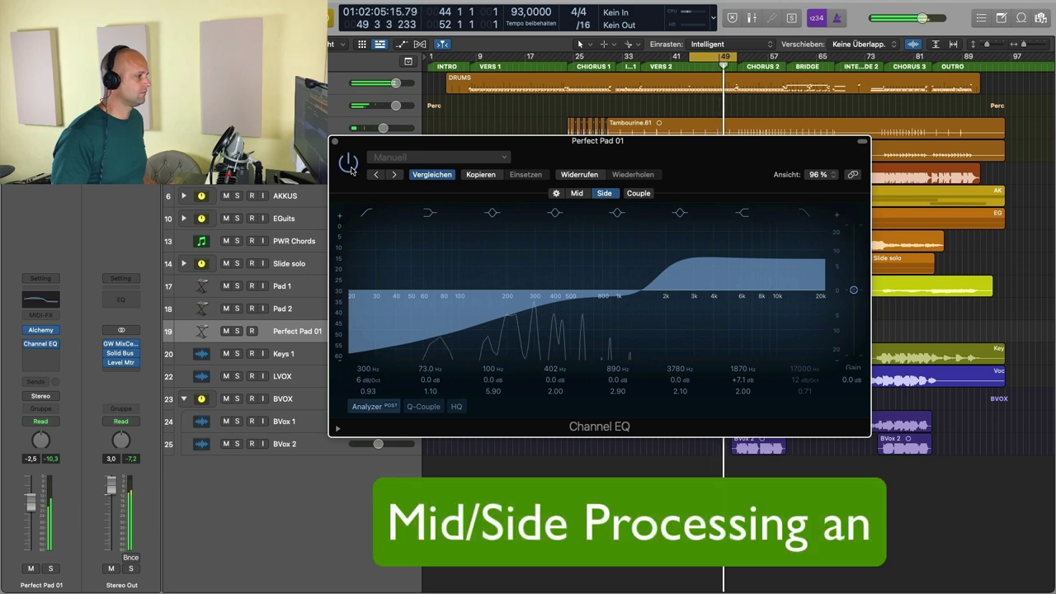